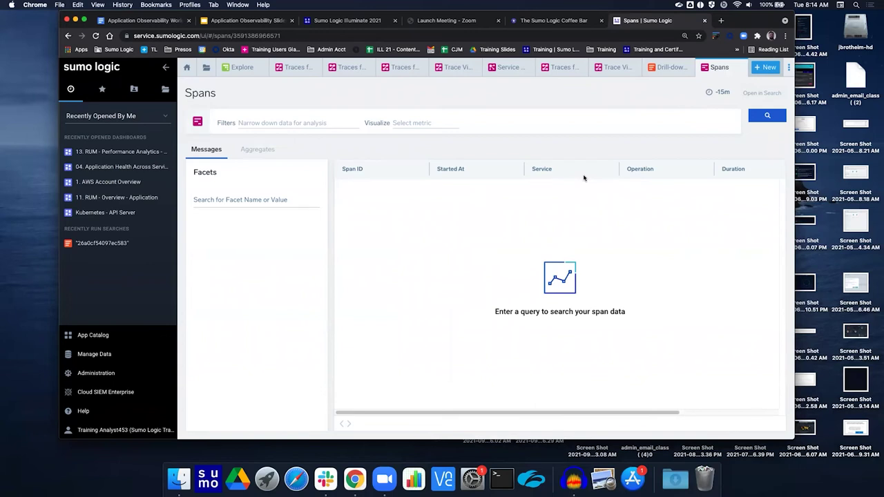
Step: Filter the spans to service = the-coffee-bar-frontend and run the query
left_click(318, 122)
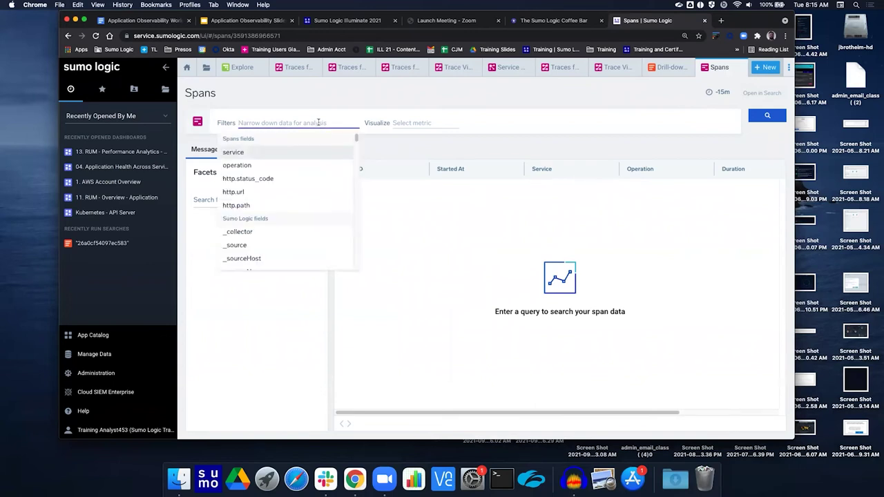
left_click(318, 152)
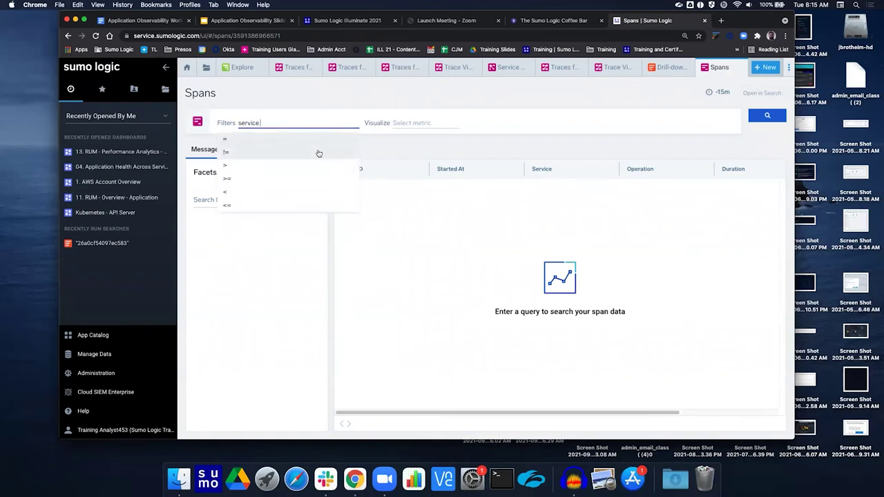
type("=")
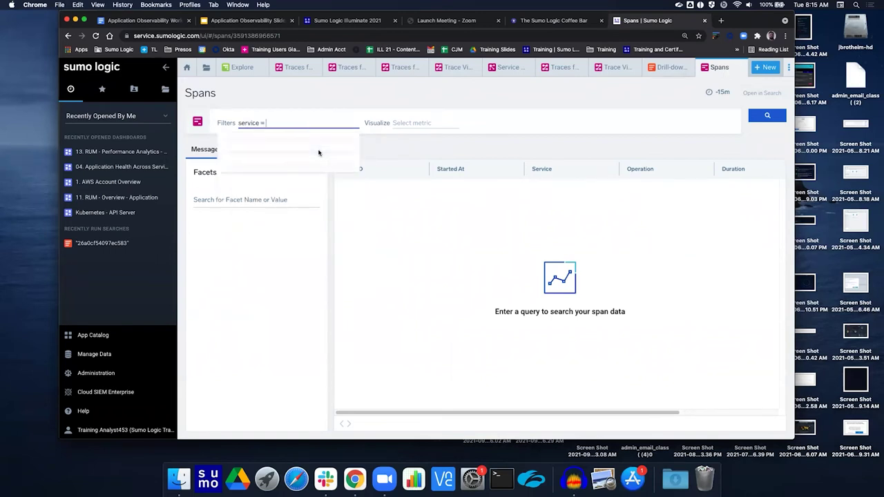
scroll(304, 193, "down", 5)
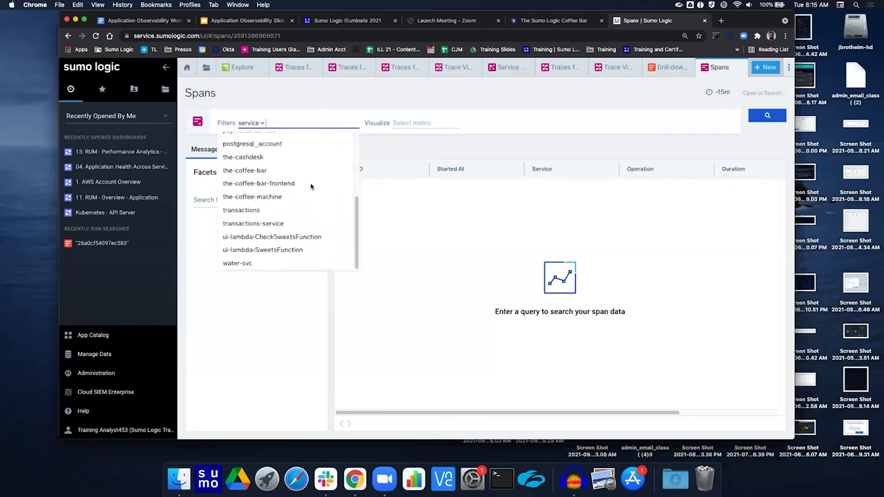
left_click(298, 184)
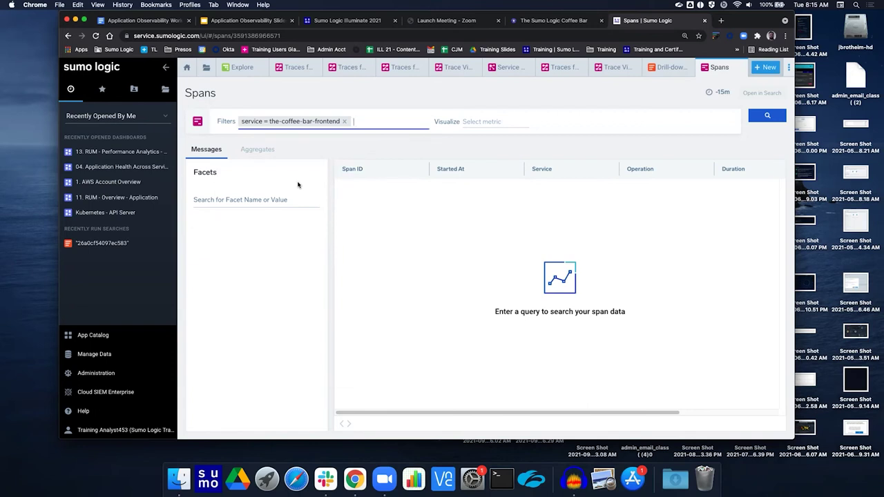
left_click(758, 117)
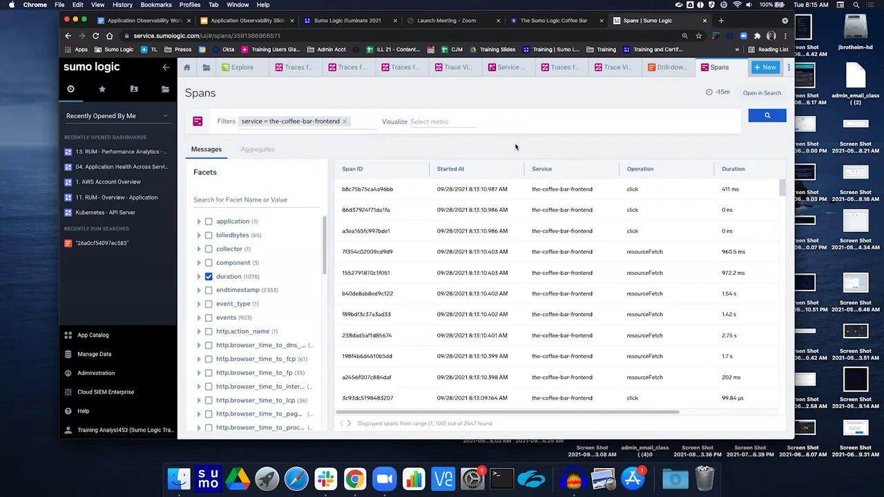
Step: Set the span query to visualize duration as the 95th percentile (pct 95)
left_click(437, 121)
left_click(434, 149)
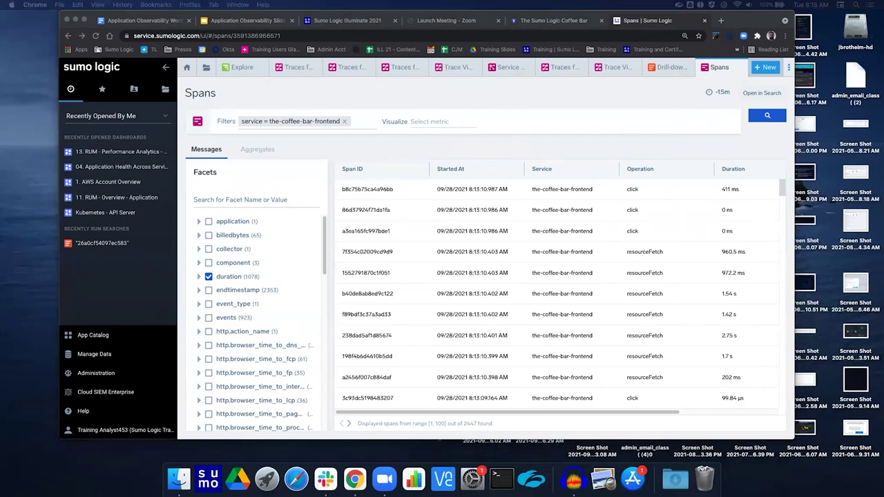
left_click(437, 123)
left_click(435, 165)
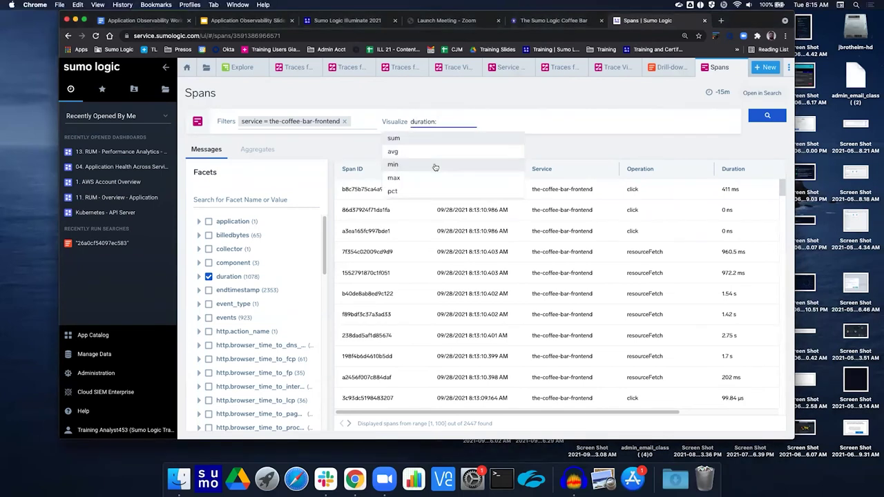
left_click(435, 190)
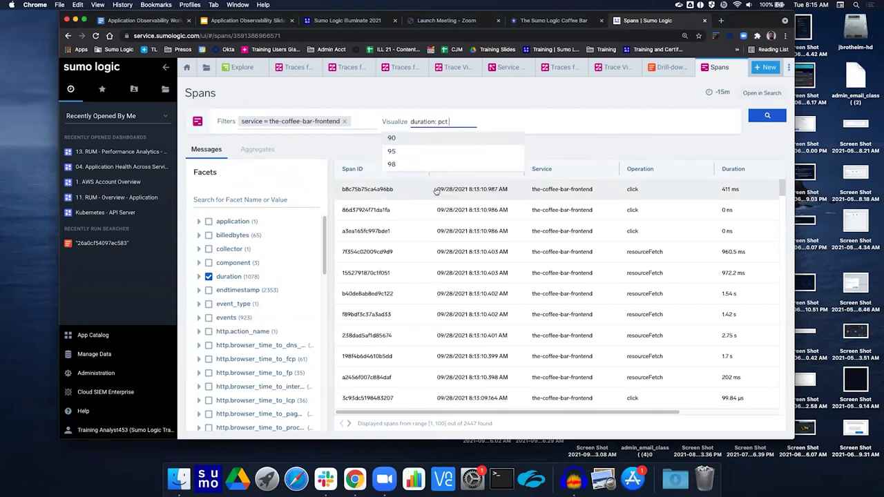
left_click(439, 152)
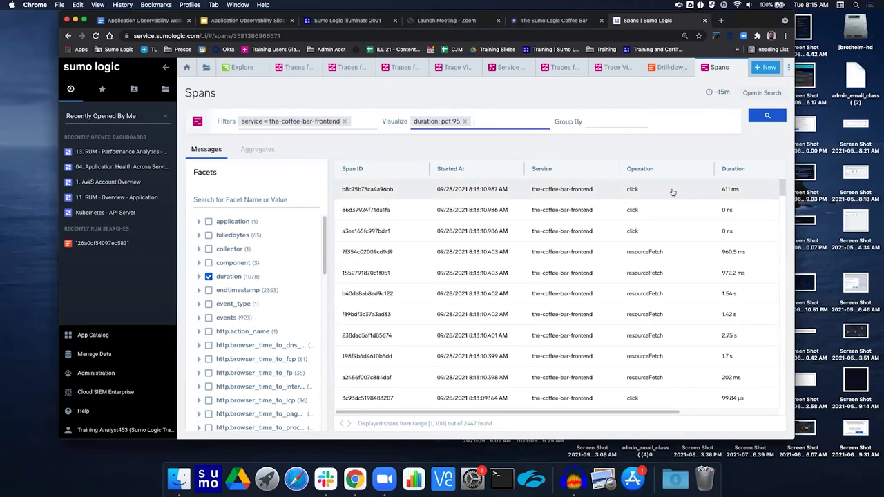
Step: Group the span query by time 1m, limit it to the top 5, and run it
left_click(609, 121)
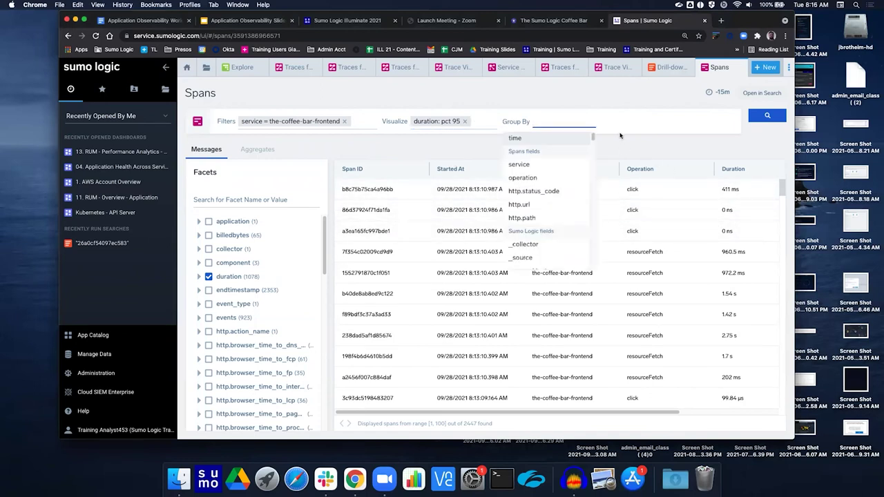
type("time")
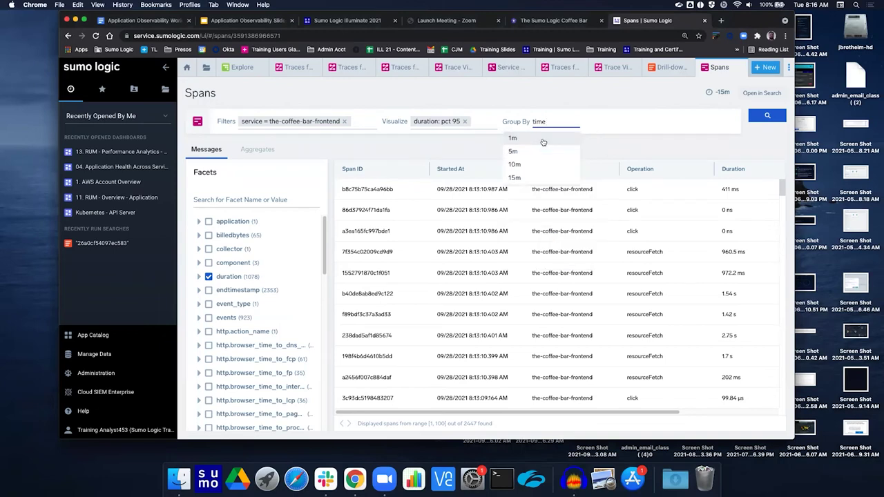
left_click(543, 142)
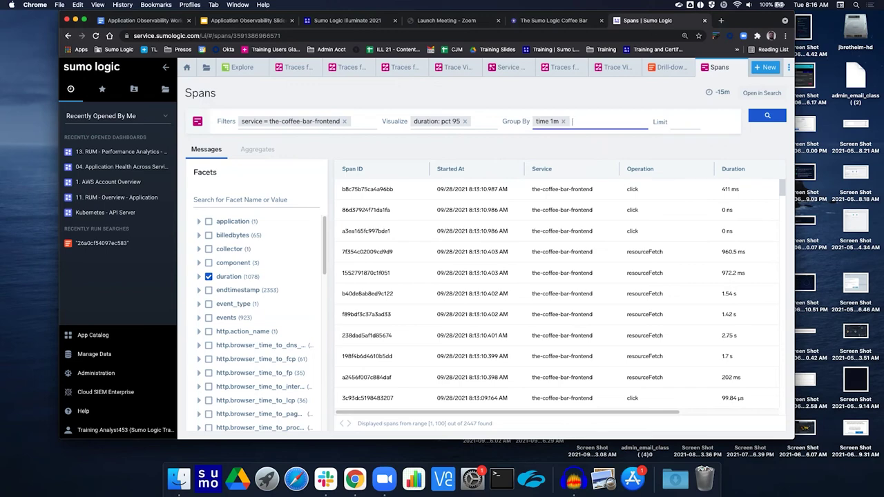
left_click(689, 126)
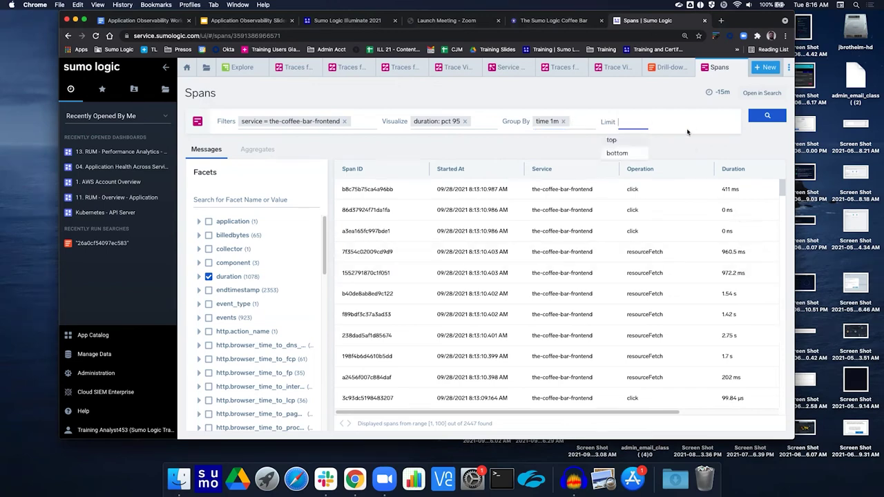
left_click(636, 142)
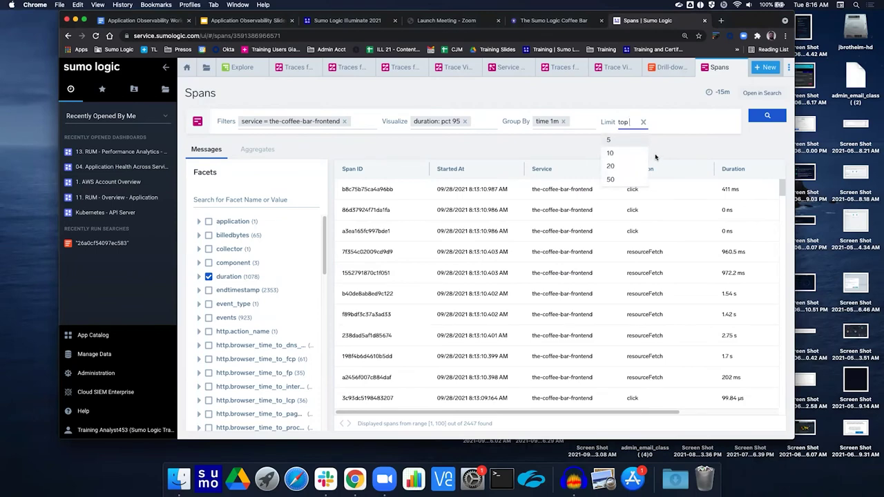
left_click(618, 141)
left_click(767, 115)
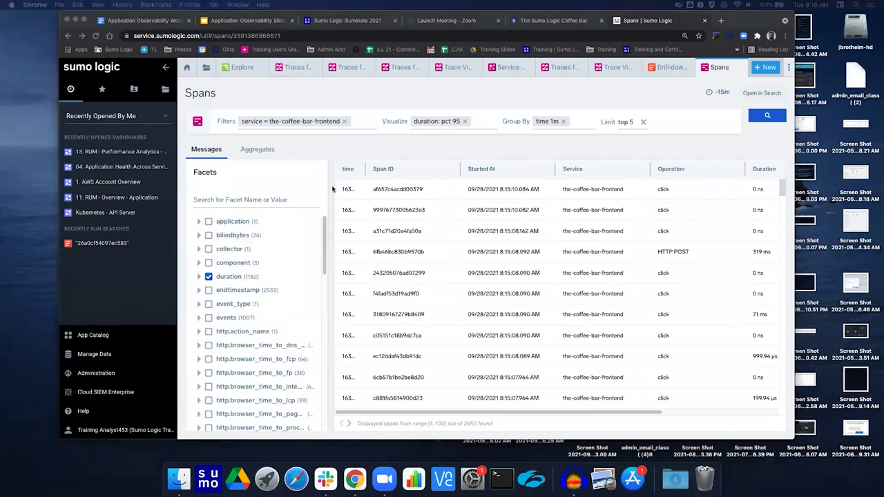
Step: Examine the query's aggregates chart and compare it with the raw span messages
left_click(258, 149)
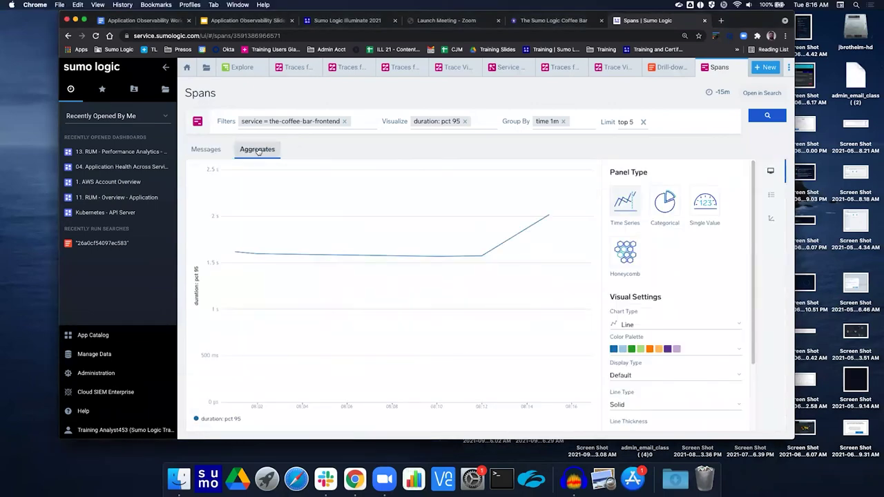
left_click(216, 151)
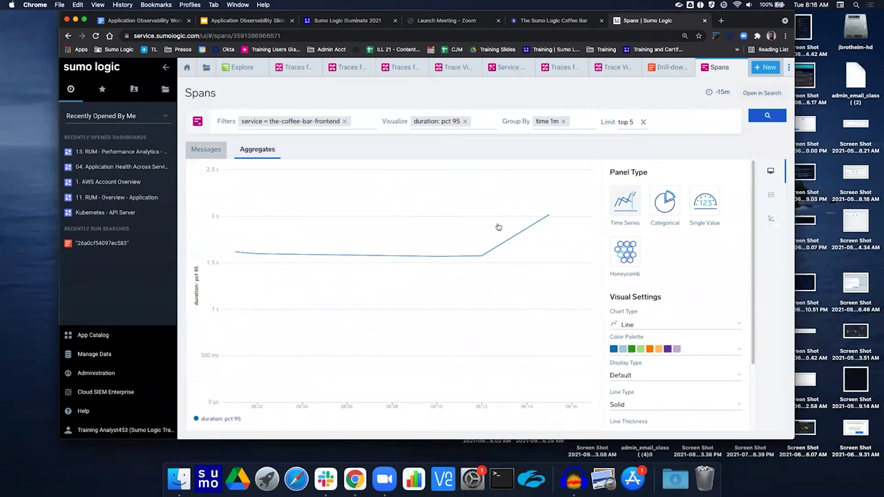
left_click(216, 149)
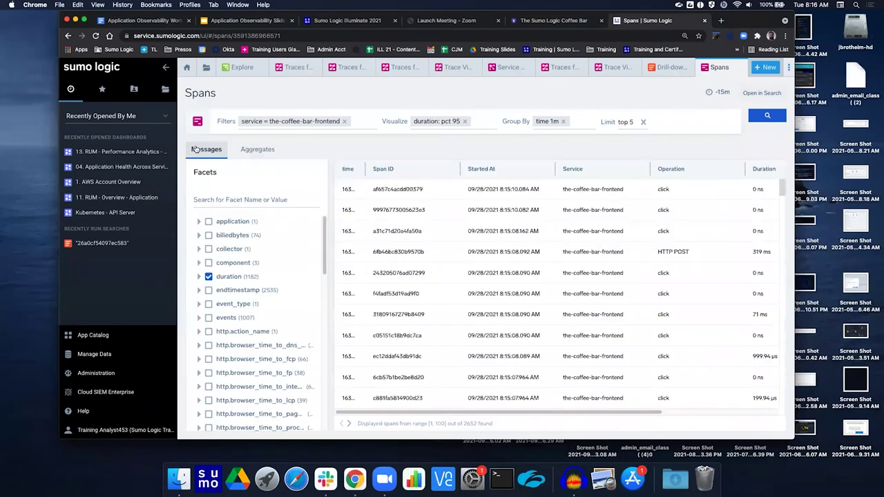
left_click(256, 149)
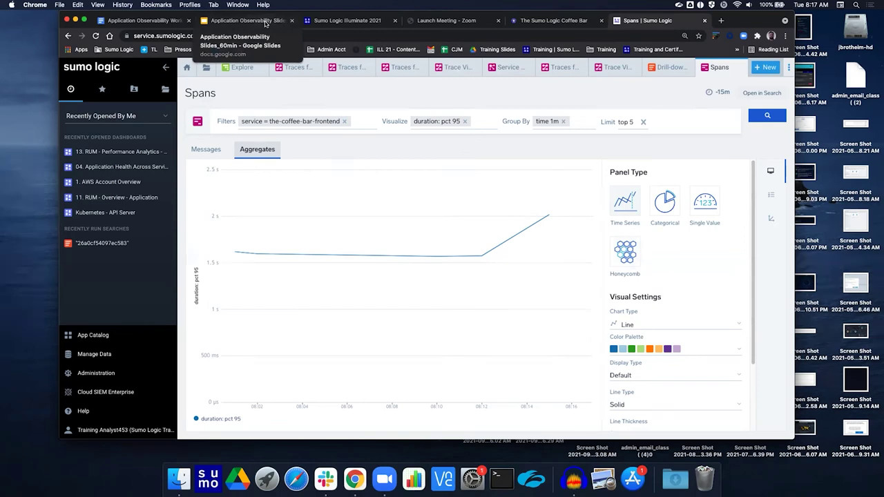
Step: Switch to the Application Observability slides in Google Slides, present up to the Messages and Aggregates slide, and exit the slideshow
left_click(266, 20)
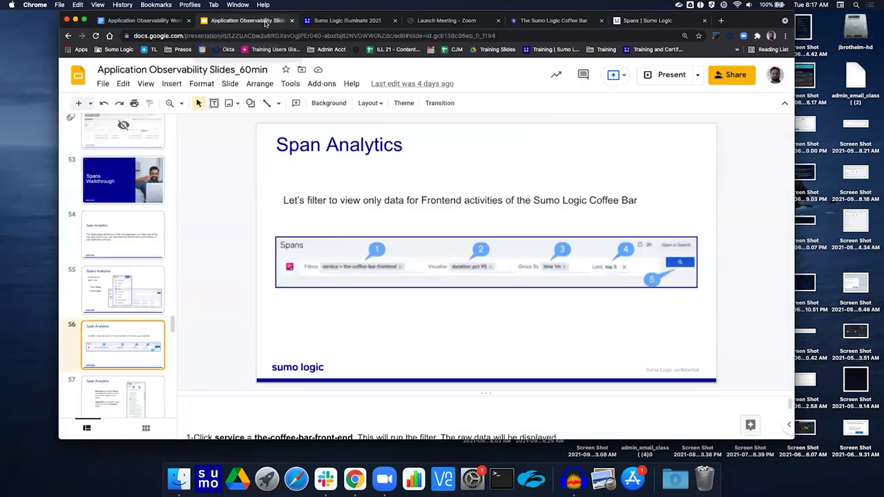
left_click(663, 77)
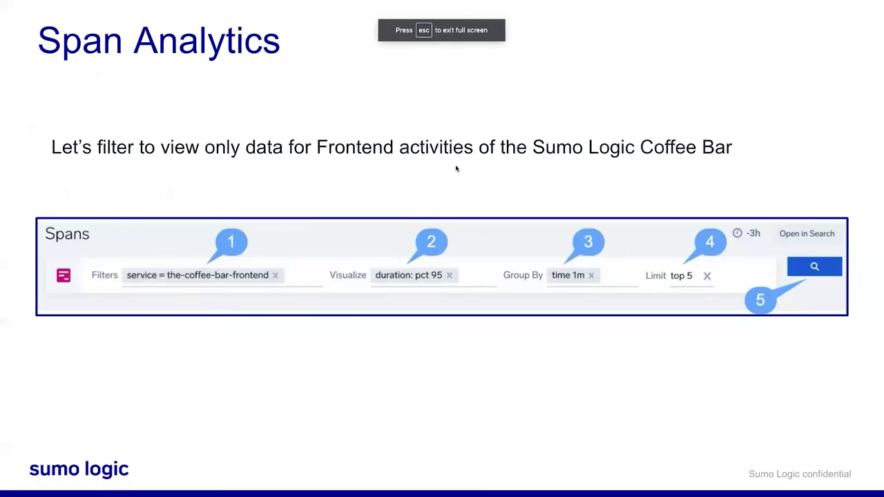
left_click(456, 168)
left_click(456, 167)
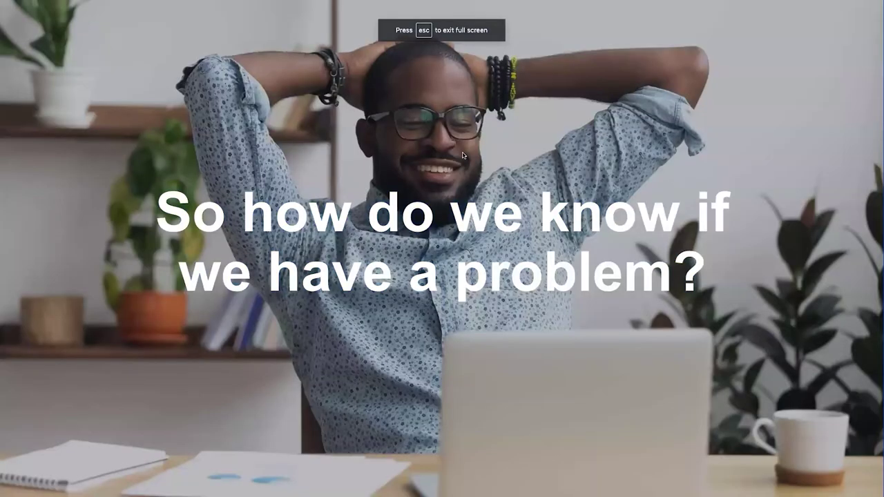
key("Left")
key("Escape")
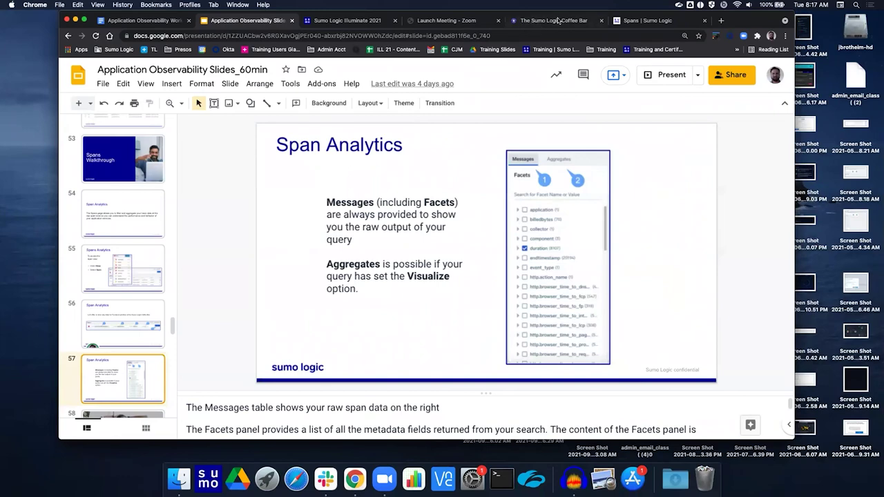
Step: Switch back to the Sumo Logic span messages and temporarily show the collector facet as a result column
left_click(643, 21)
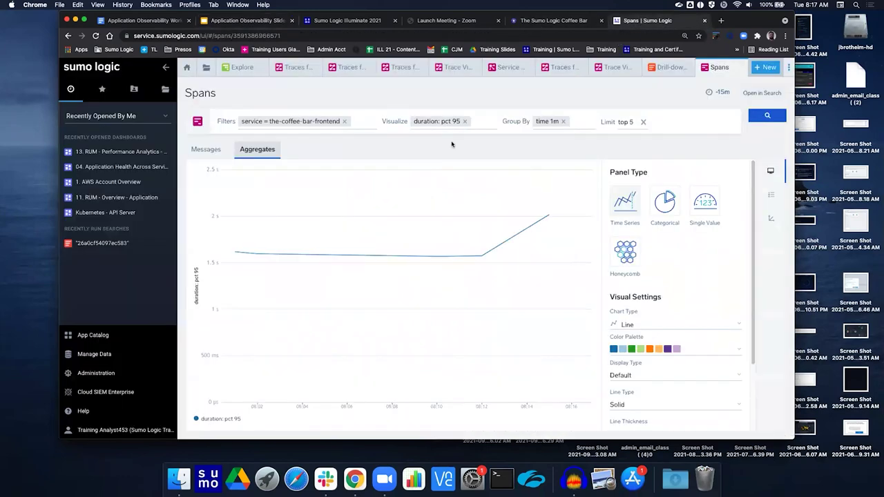
left_click(206, 149)
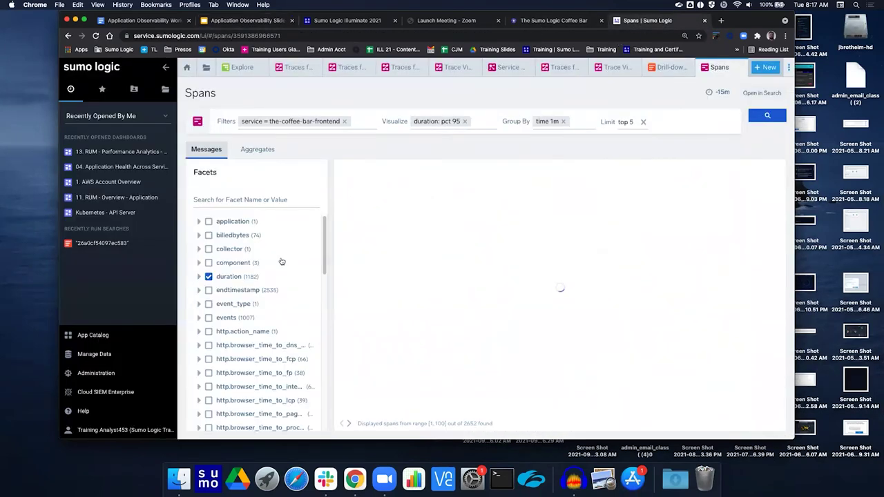
scroll(256, 326, "down", 5)
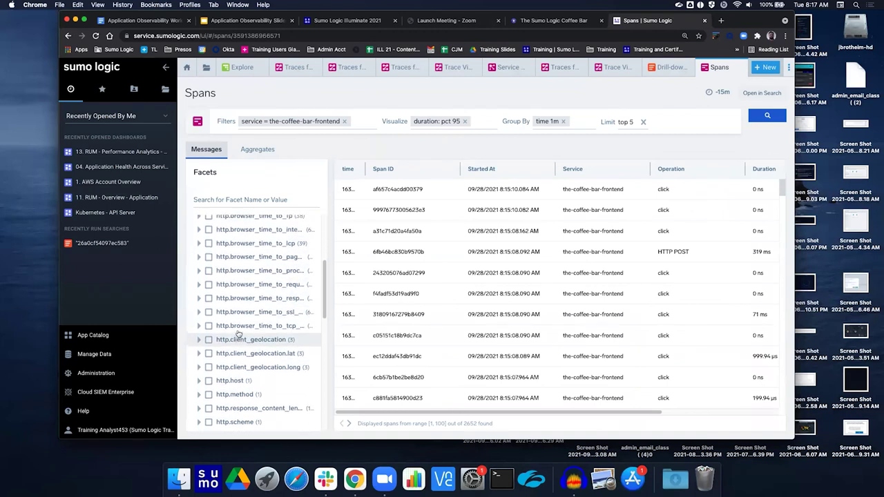
scroll(236, 339, "up", 5)
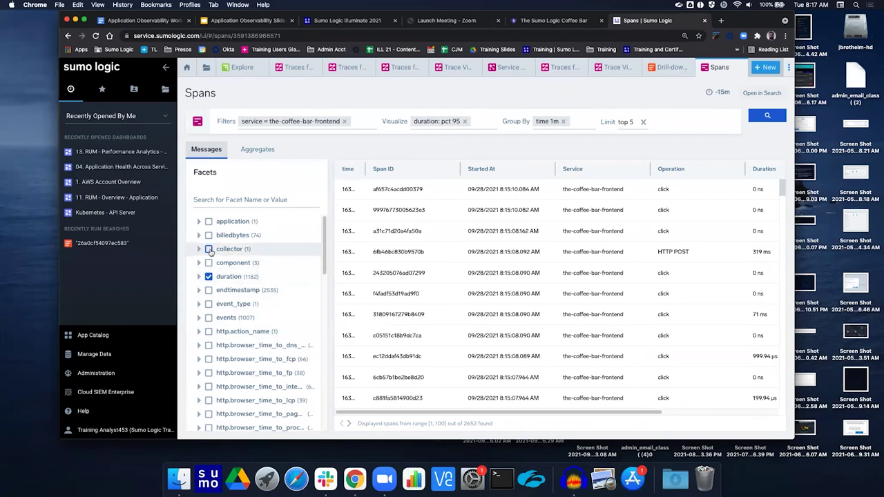
left_click(209, 252)
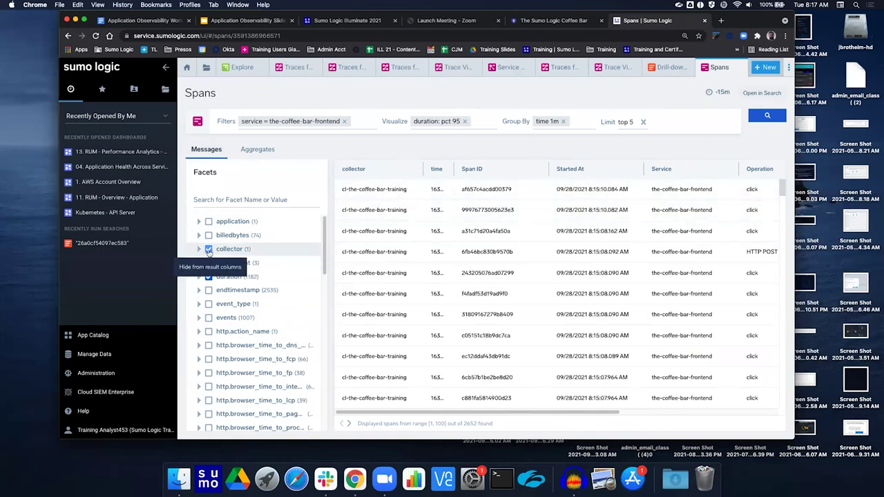
left_click(209, 251)
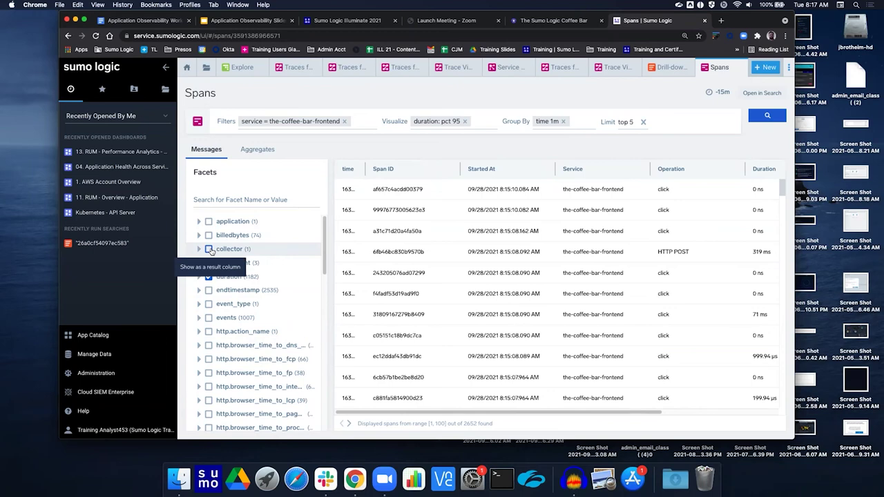
Step: Examine the top values of the parentspanid facet and collapse it again
scroll(276, 264, "down", 10)
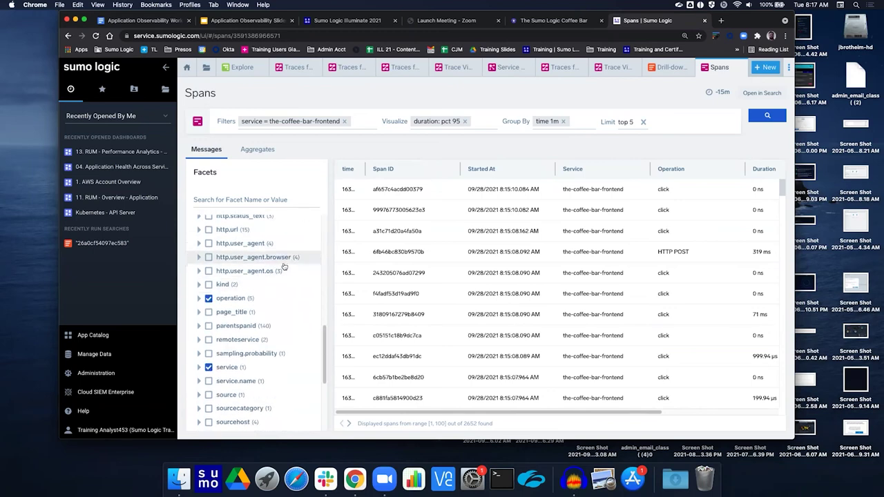
scroll(256, 271, "down", 1)
left_click(199, 282)
left_click(199, 282)
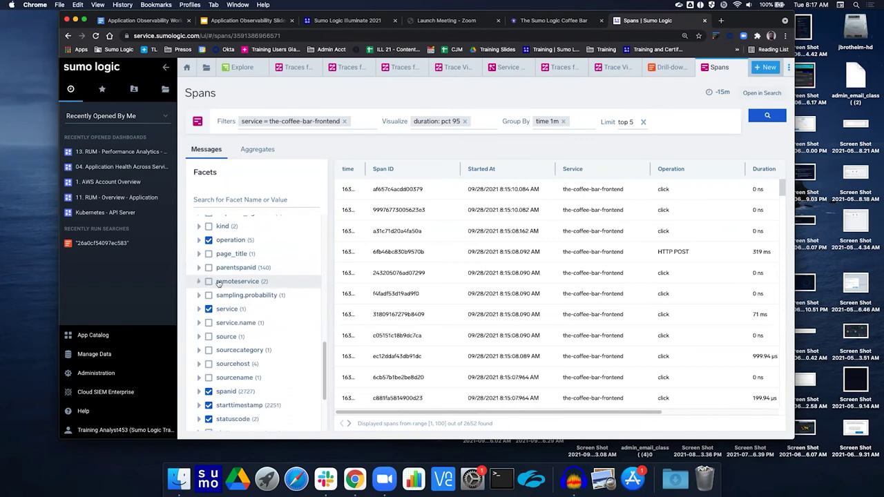
left_click(259, 271)
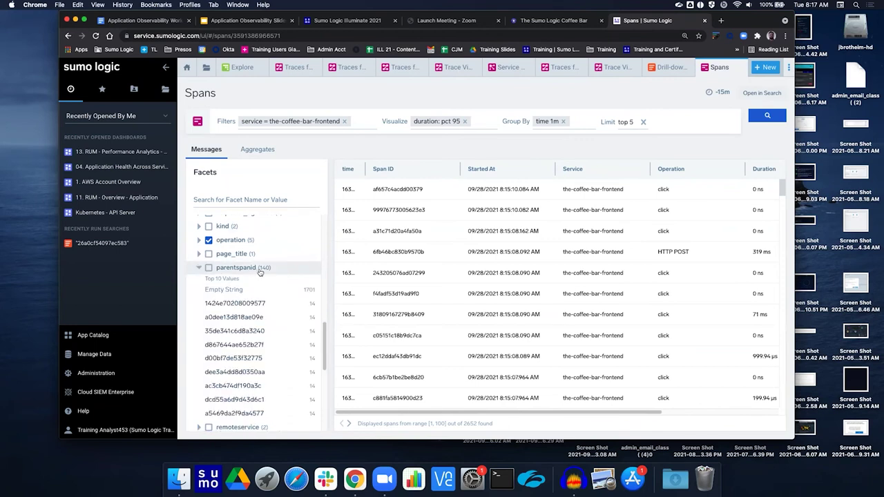
left_click(199, 269)
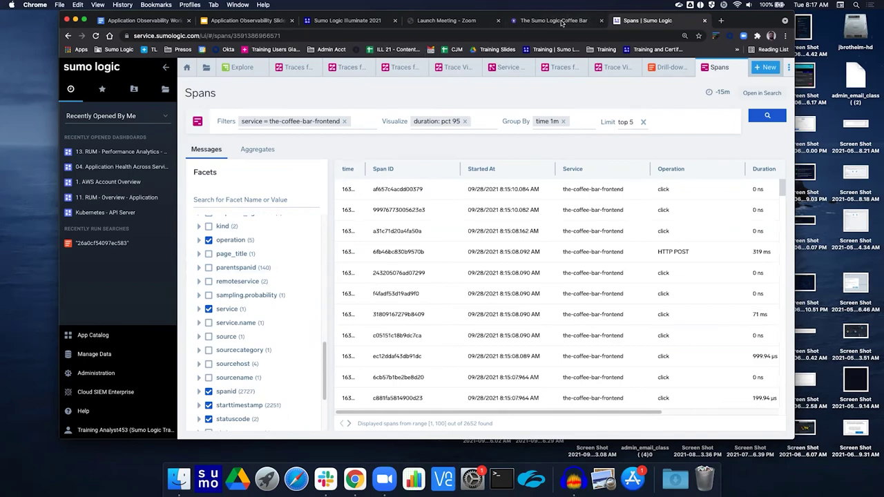
Step: Switch to the Google Slides deck and present it from the Span Analytics slide forward to the Hands-on Exercise slide
left_click(245, 20)
left_click(667, 76)
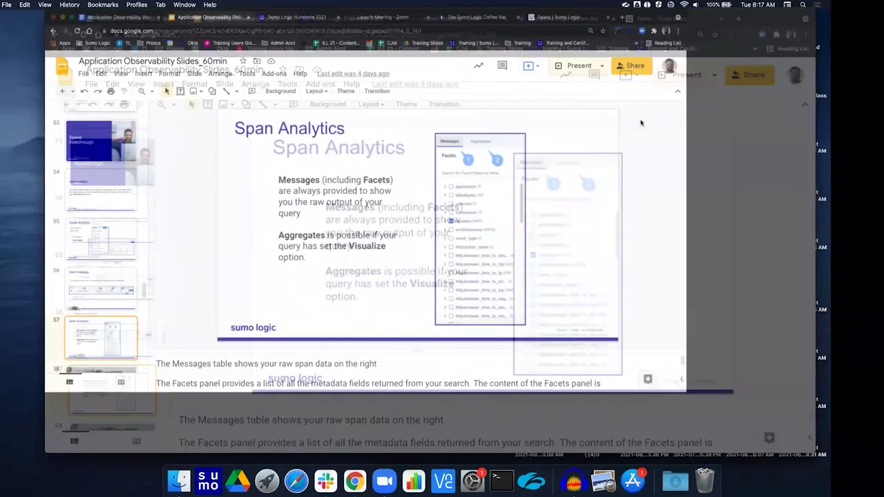
key("Right")
key("Right")
key("Right")
key("Right")
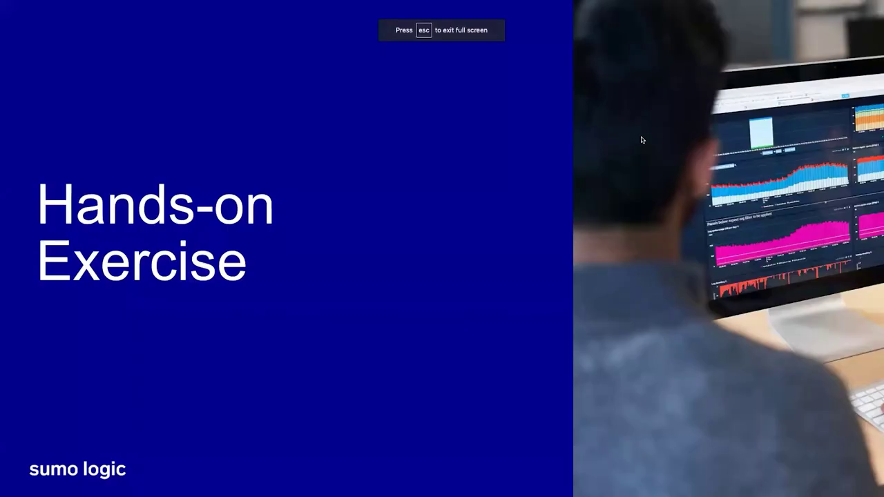